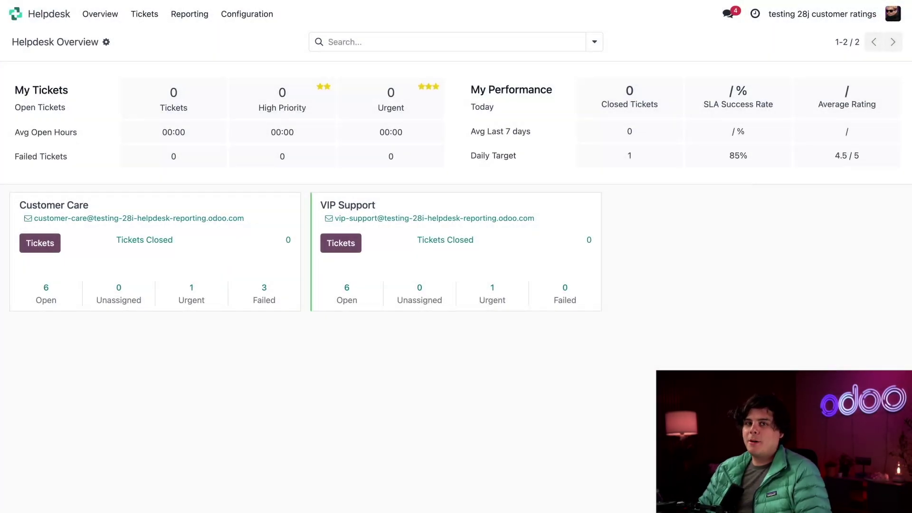
# - Open the Tickets Analysis report from the Reporting menu
pyautogui.click(181, 16)
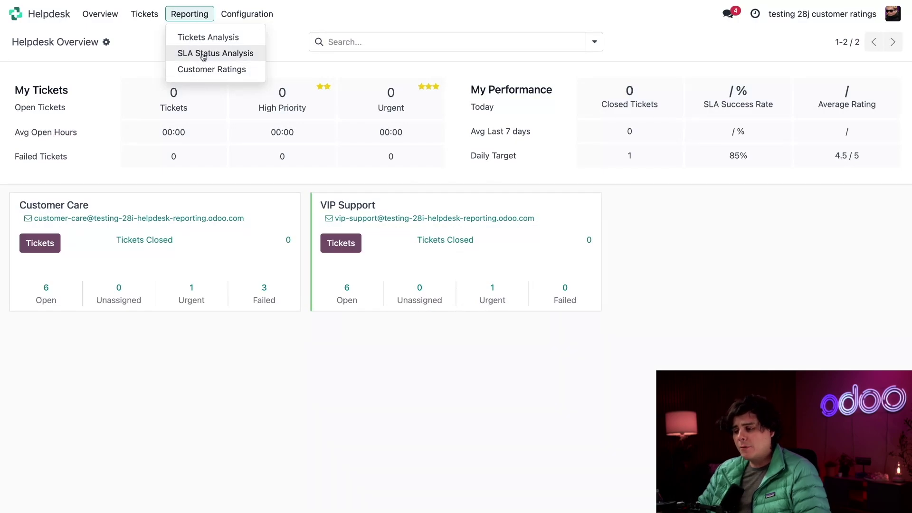
pyautogui.click(207, 38)
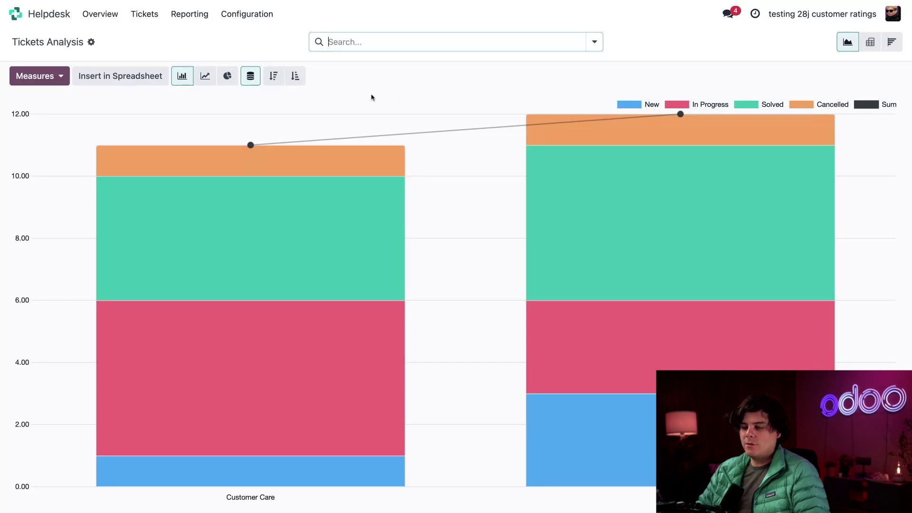
pyautogui.click(205, 76)
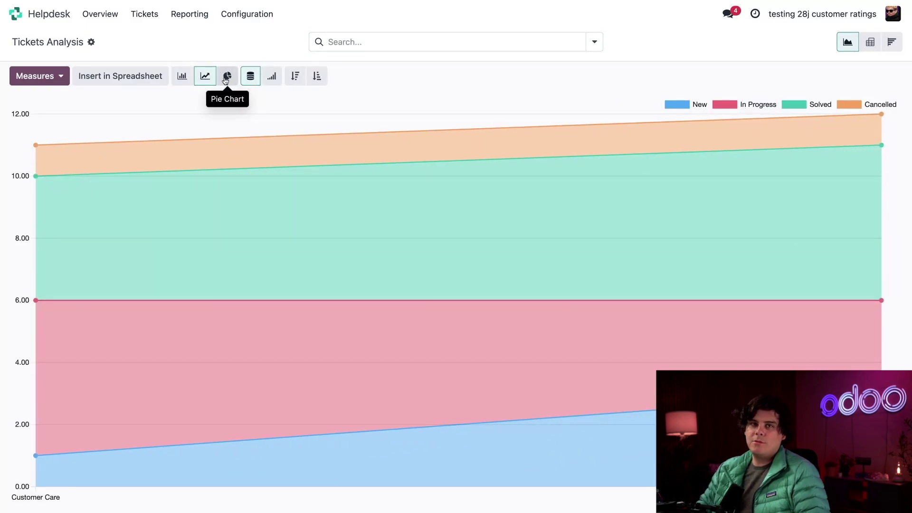
pyautogui.click(226, 78)
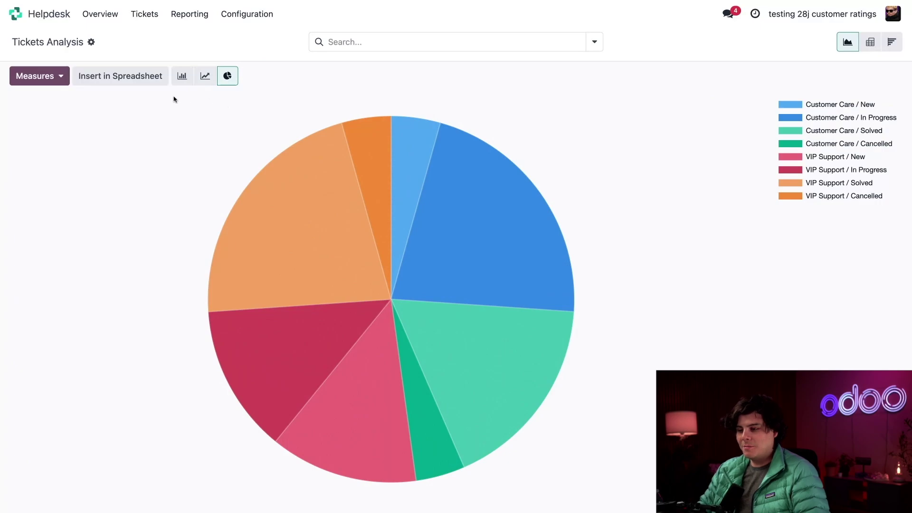
pyautogui.click(57, 79)
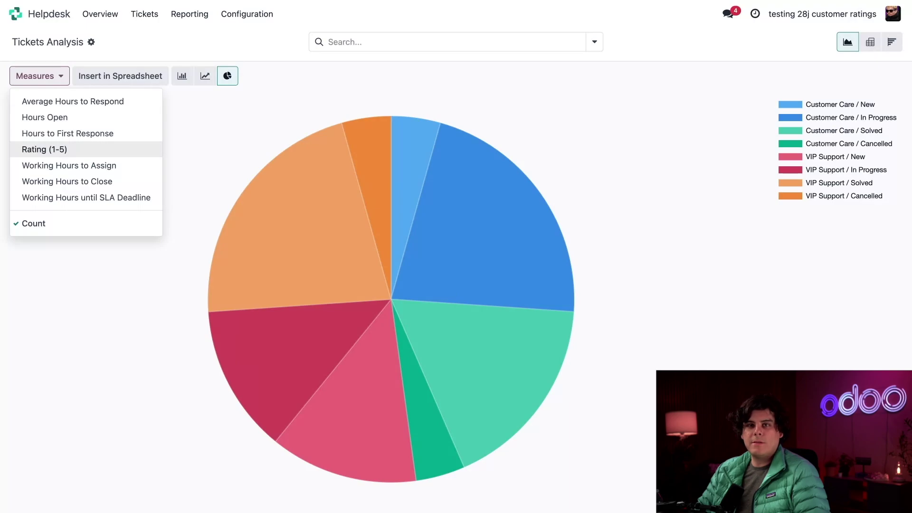
# - Restore stacked bars and chart Average Hours to Respond per team instead of Count
pyautogui.click(182, 76)
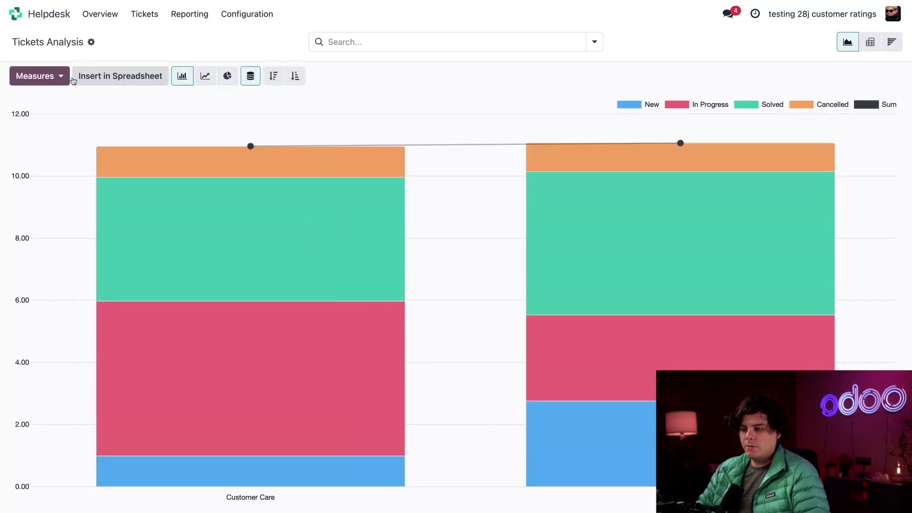
pyautogui.click(68, 77)
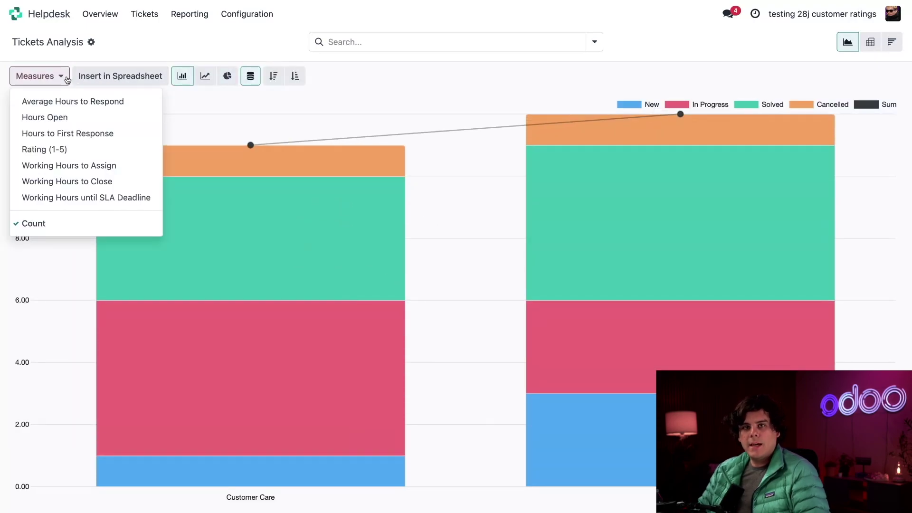
pyautogui.click(65, 104)
pyautogui.click(405, 113)
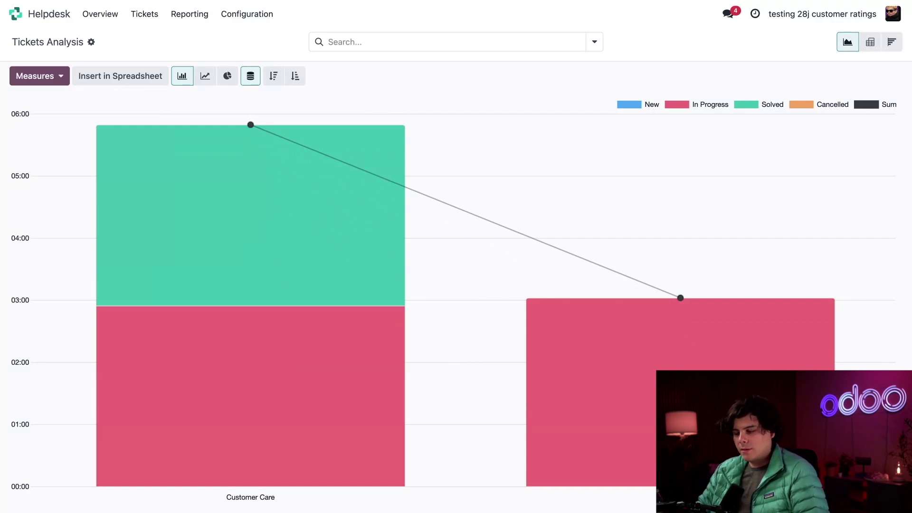
pyautogui.moveTo(227, 179)
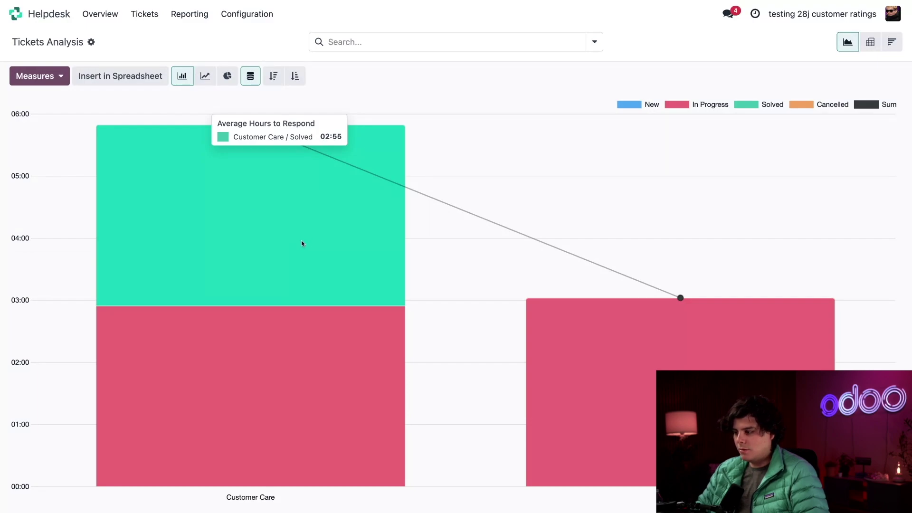
pyautogui.moveTo(286, 407)
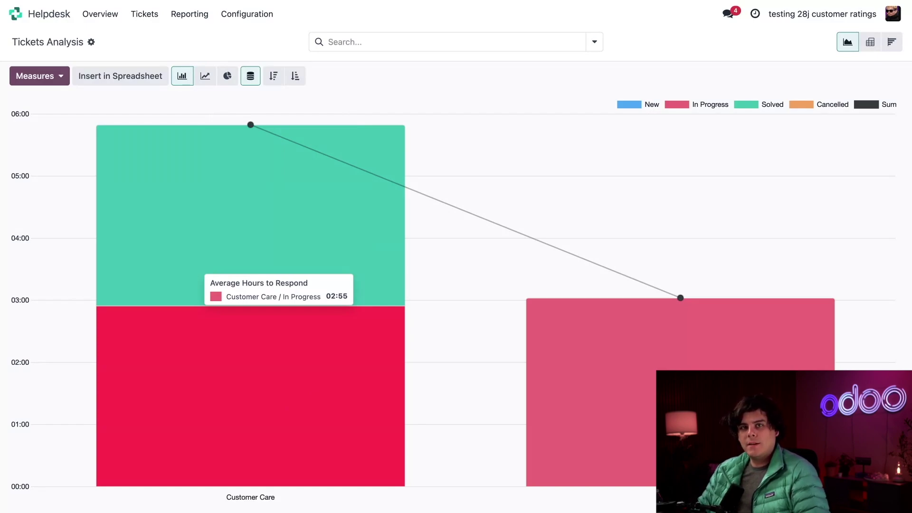
# - Group the ticket chart by Assigned to
pyautogui.click(401, 43)
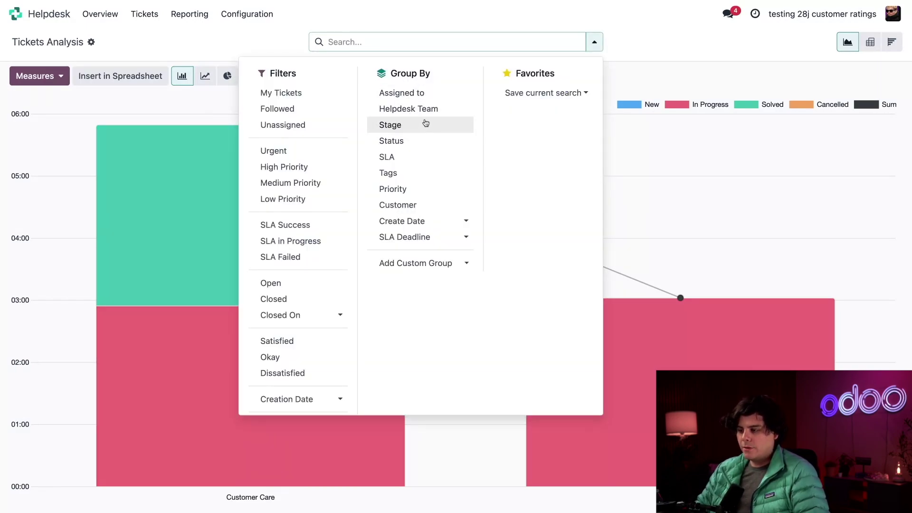
pyautogui.click(433, 93)
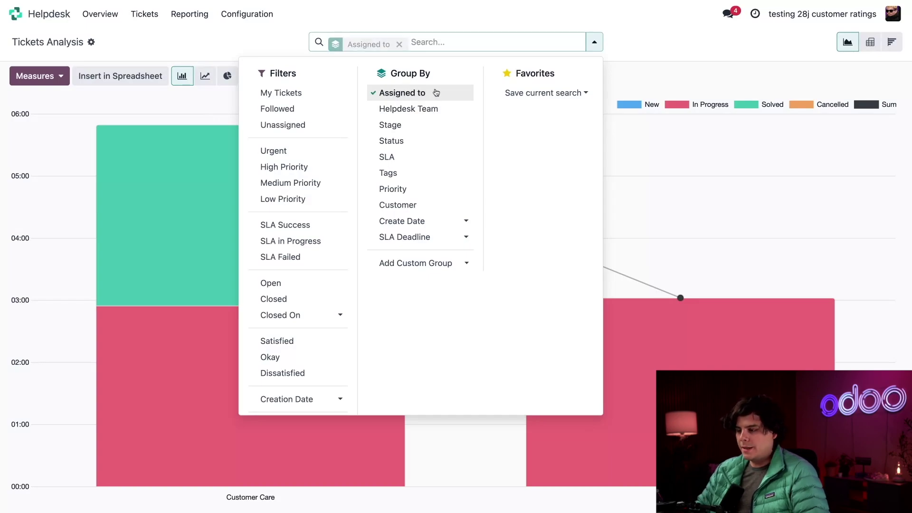
pyautogui.click(448, 21)
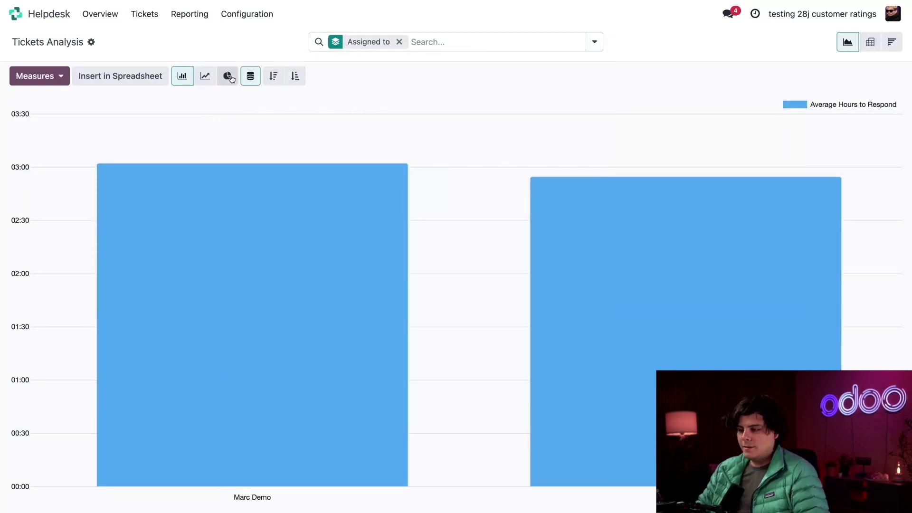
# - Switch the chart measure back to Count, giving 7 and 16 tickets per assignee
pyautogui.click(62, 78)
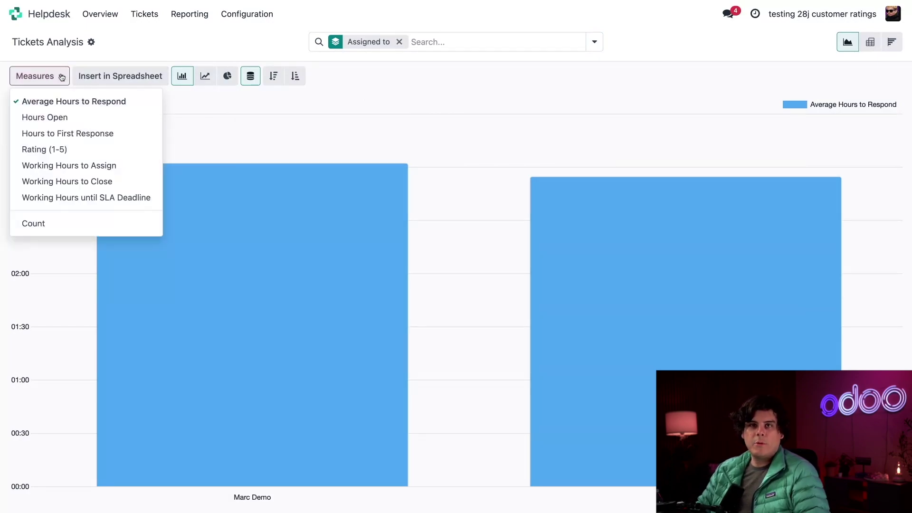
pyautogui.click(44, 225)
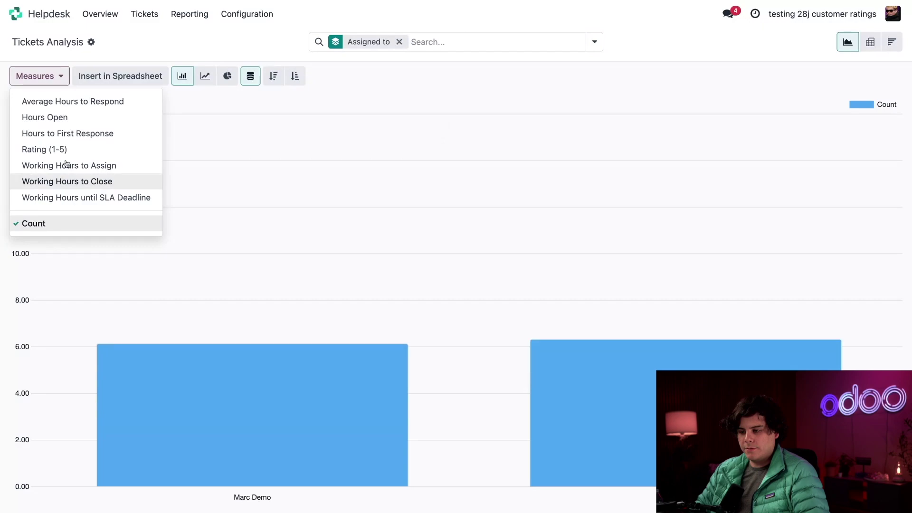
pyautogui.click(372, 202)
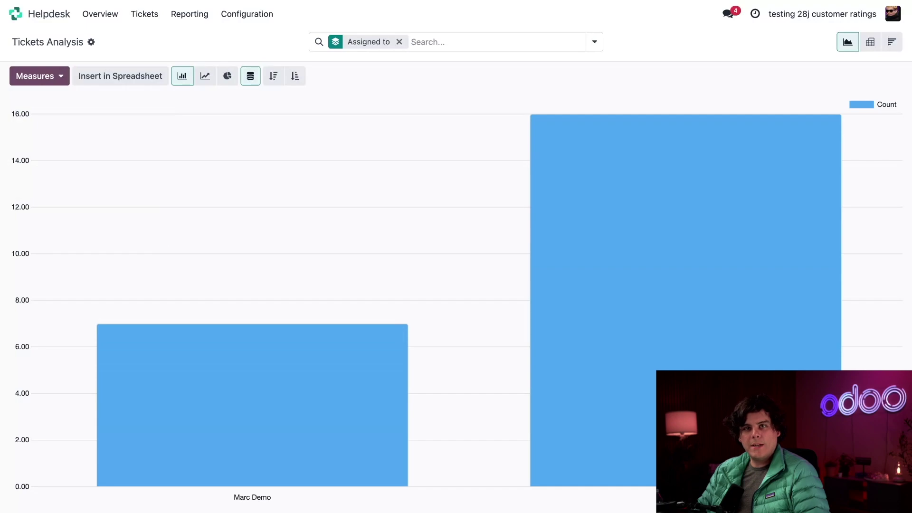
pyautogui.moveTo(618, 214)
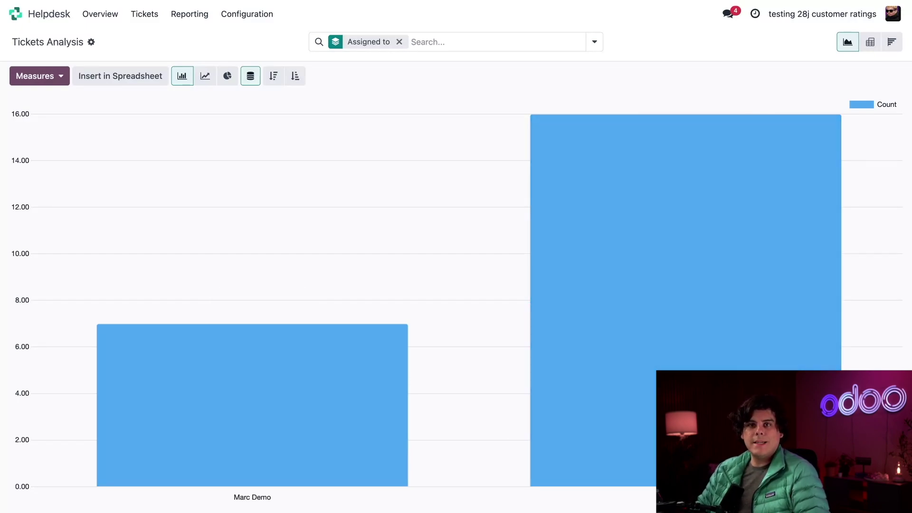
# - Open the SLA Status Analysis pivot from the Reporting menu
pyautogui.click(196, 11)
pyautogui.click(199, 53)
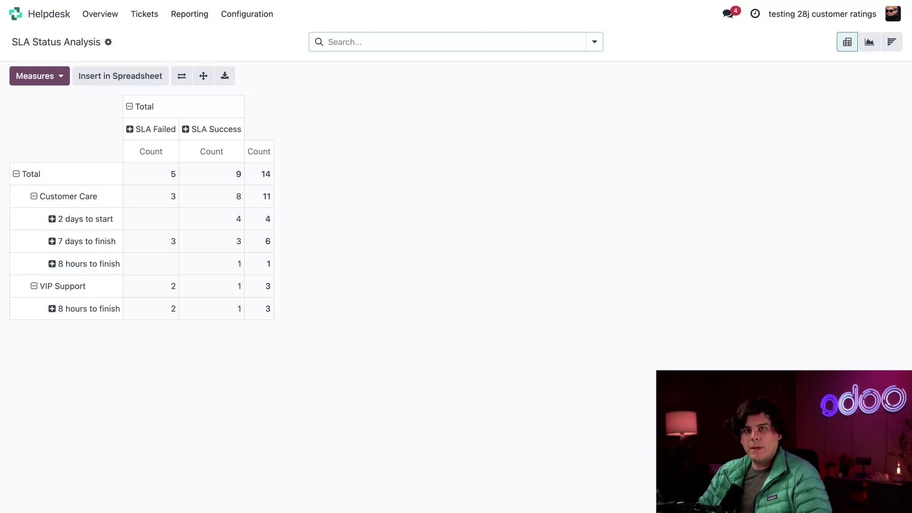
# - Break the '8 hours to finish' SLA row down by assignee
pyautogui.click(52, 220)
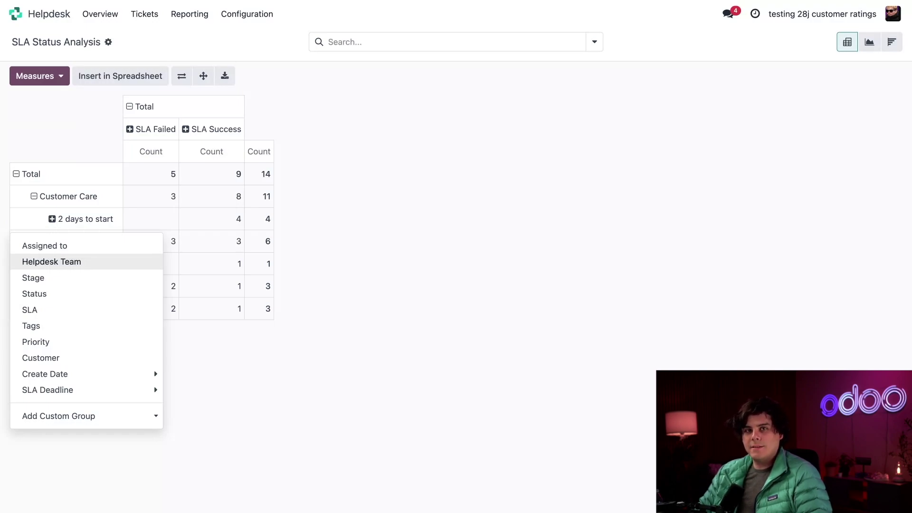
pyautogui.click(334, 250)
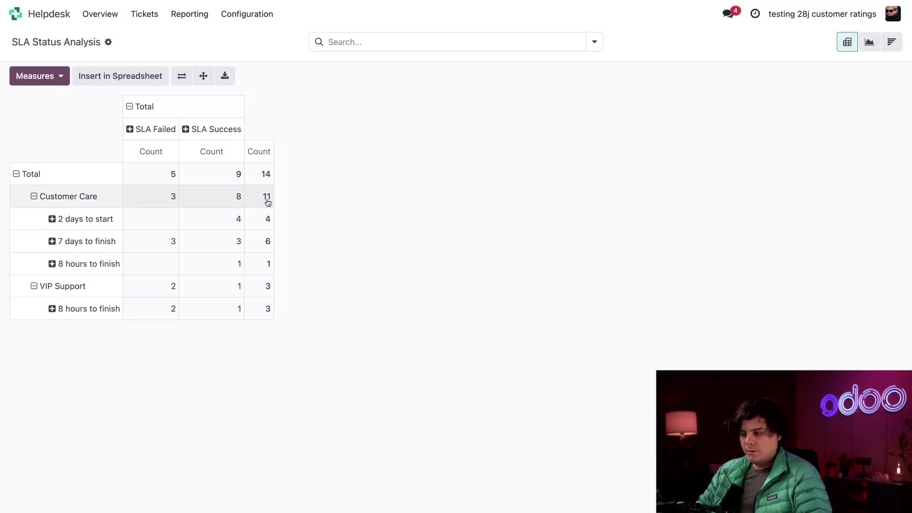
pyautogui.click(52, 265)
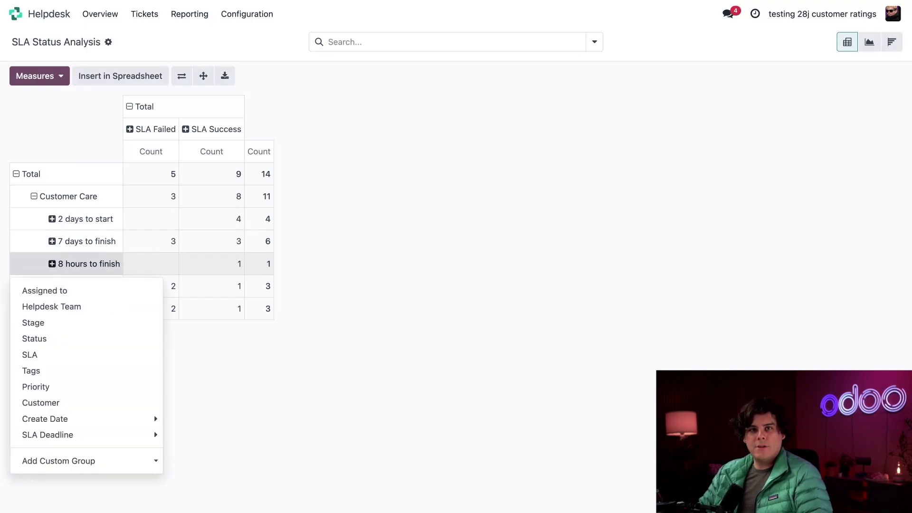
pyautogui.click(48, 290)
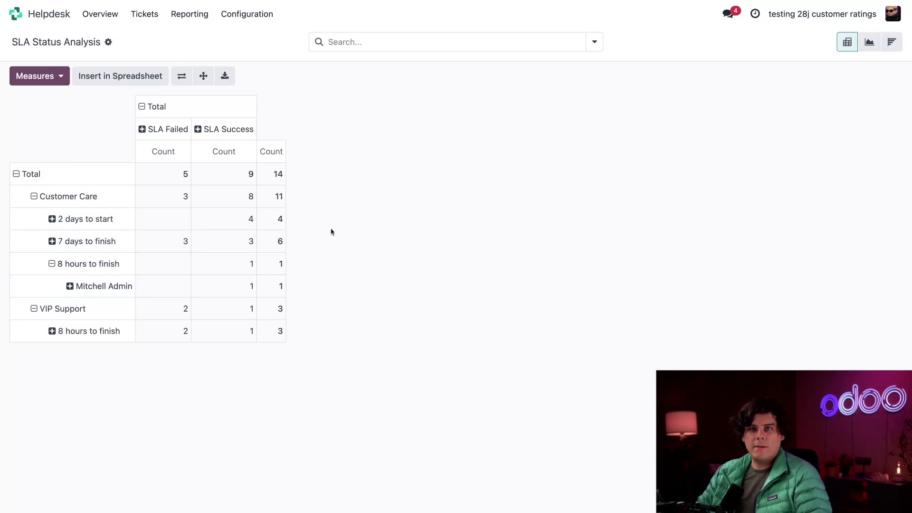
# - Add Average Hours to Respond columns beside Count in the SLA pivot
pyautogui.click(58, 77)
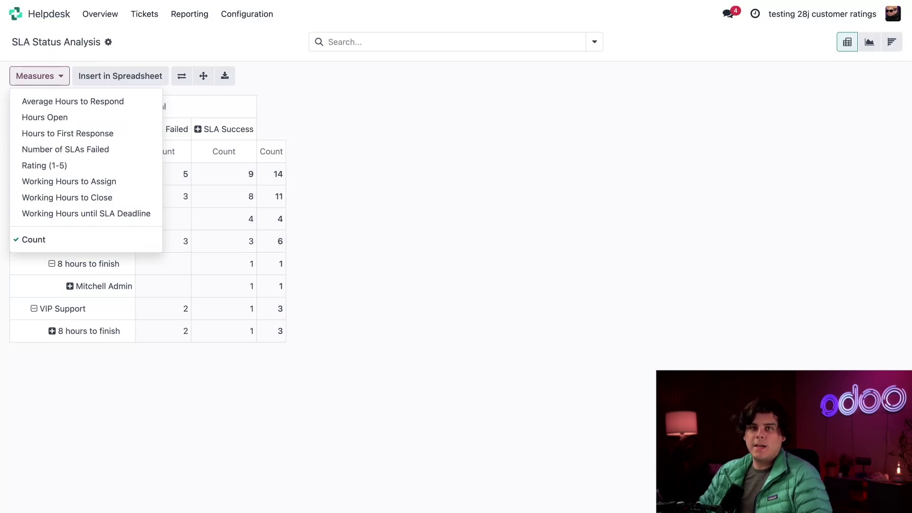
pyautogui.click(57, 108)
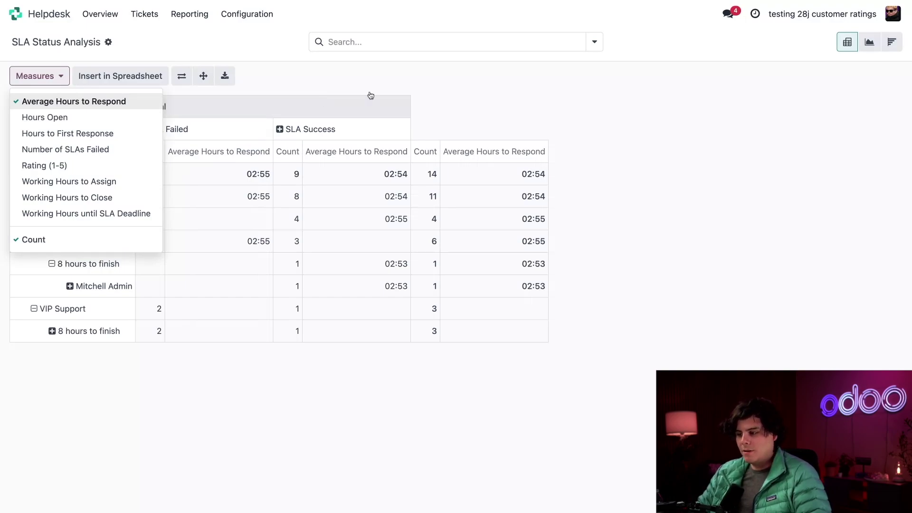
pyautogui.click(519, 104)
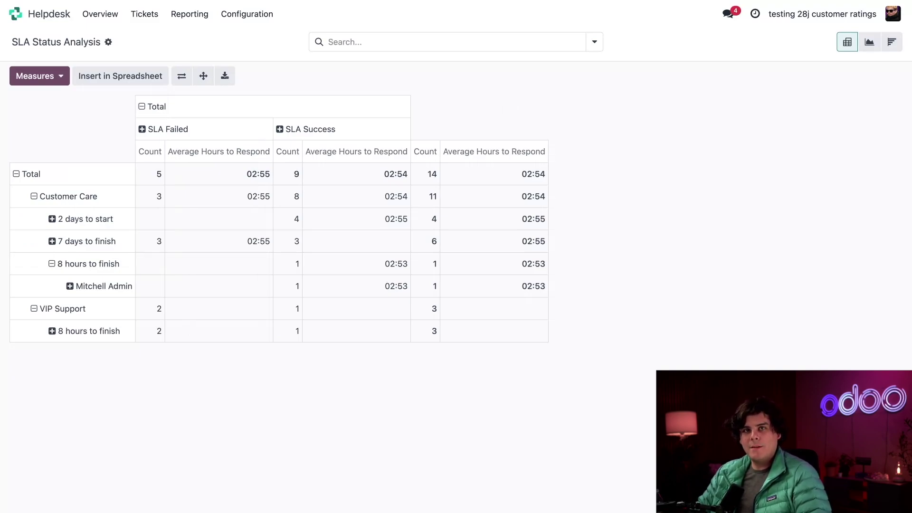
pyautogui.click(178, 15)
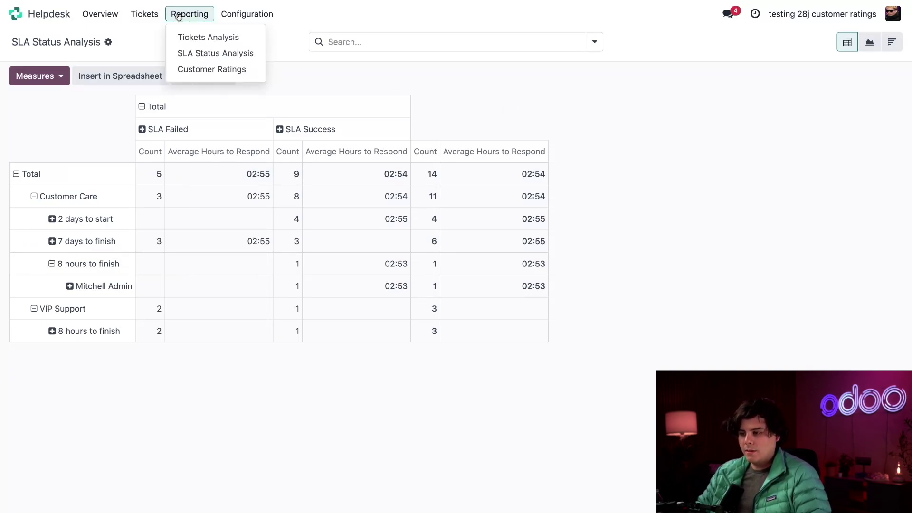
# - Open the Customer Ratings report showing its five rating cards
pyautogui.click(191, 69)
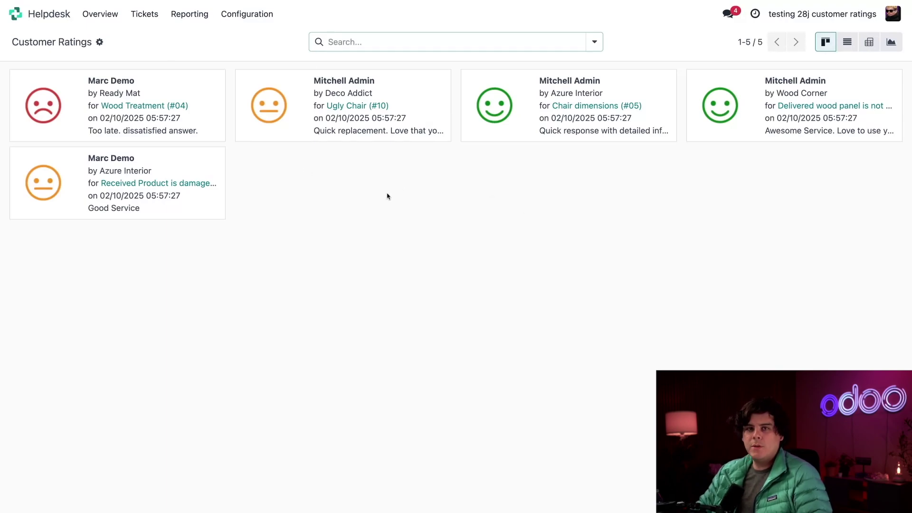
pyautogui.click(372, 42)
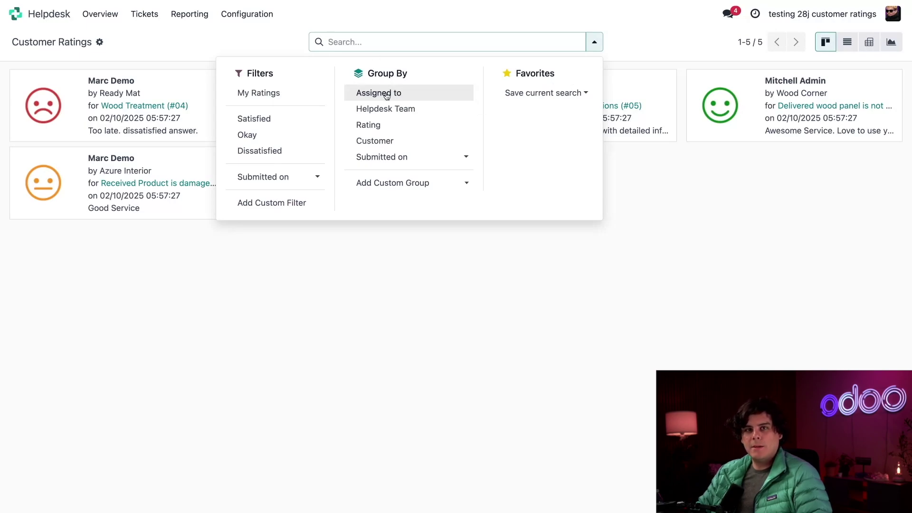
# - Group ratings by Helpdesk Team and open the dissatisfied Wood Treatment (#04) rating
pyautogui.click(386, 109)
pyautogui.click(475, 330)
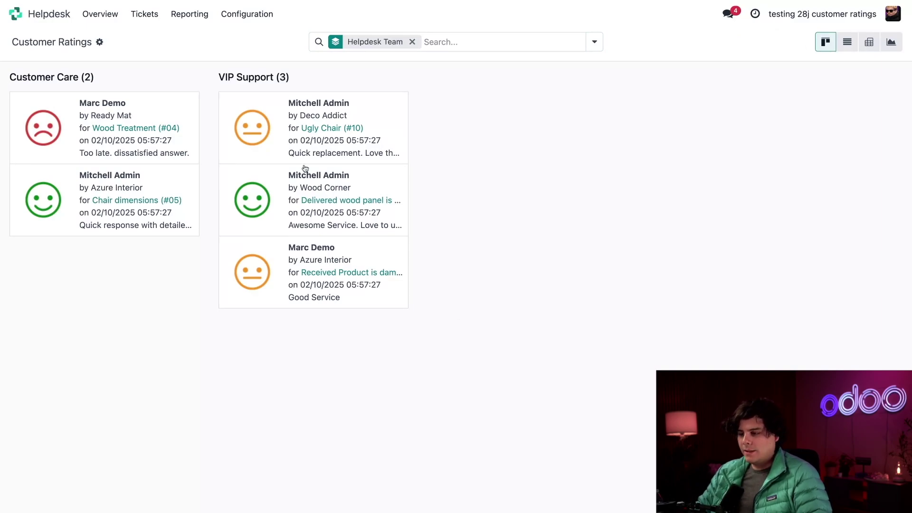
pyautogui.click(164, 105)
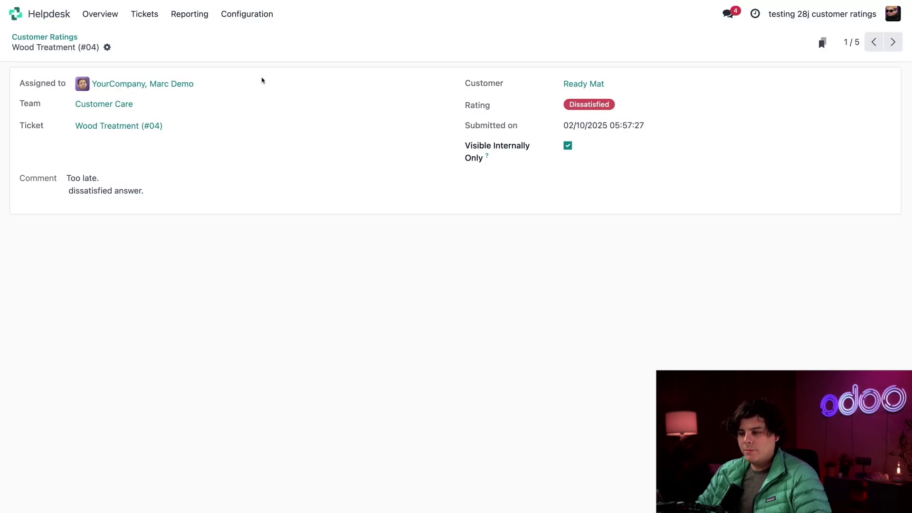
# - Go back via the Customer Ratings breadcrumb to the team-grouped ratings board
pyautogui.click(59, 38)
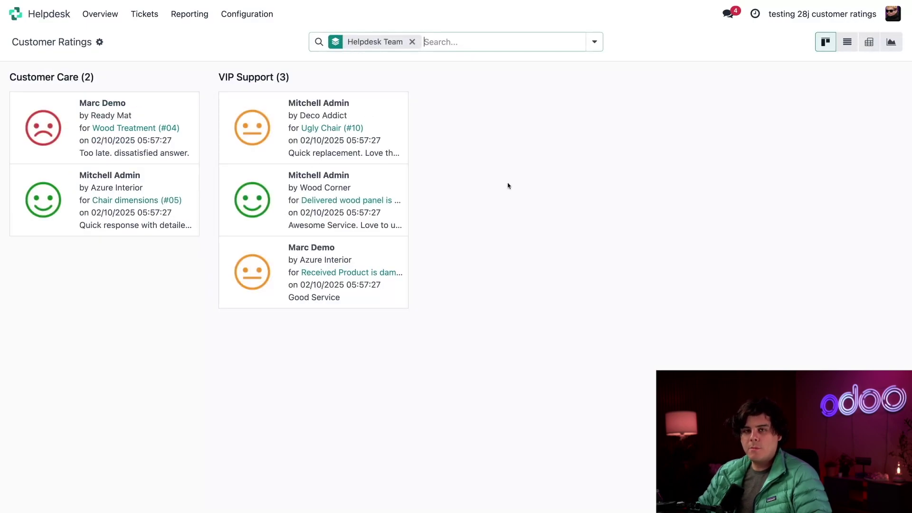